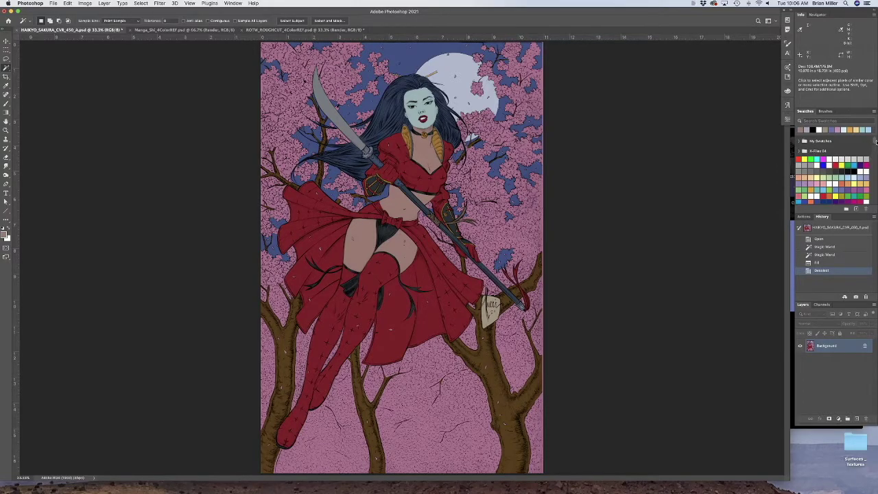
- Look through the saved swatch groups, including the colors in the Space Shuttle Program group
left_click_drag(874, 141, 865, 171)
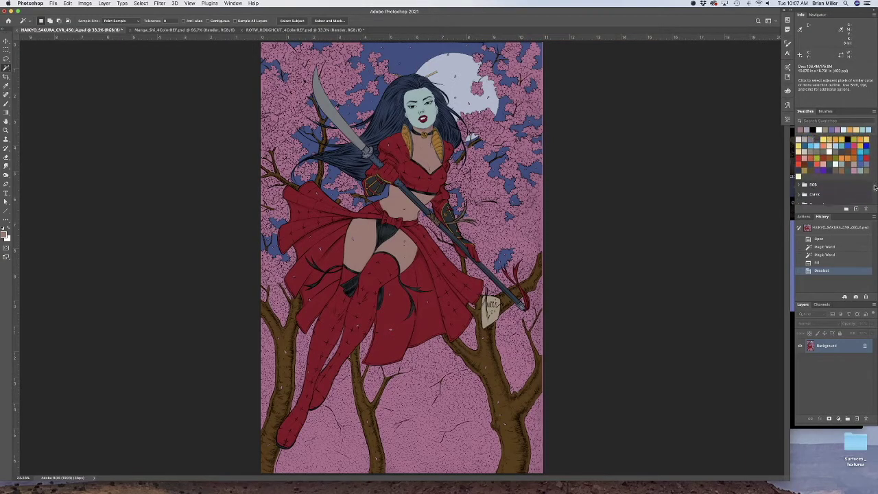
mouse_move(875, 179)
left_mouse_down()
mouse_move(876, 139)
mouse_move(875, 190)
left_mouse_up()
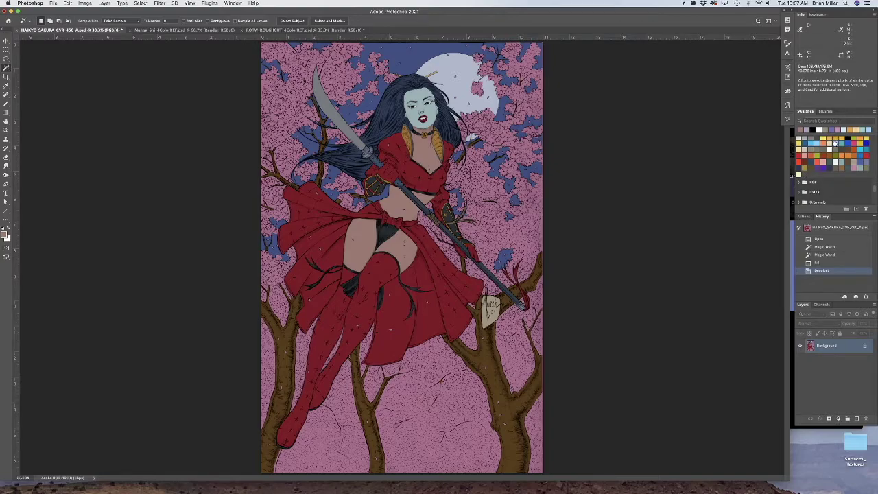
left_click(835, 143)
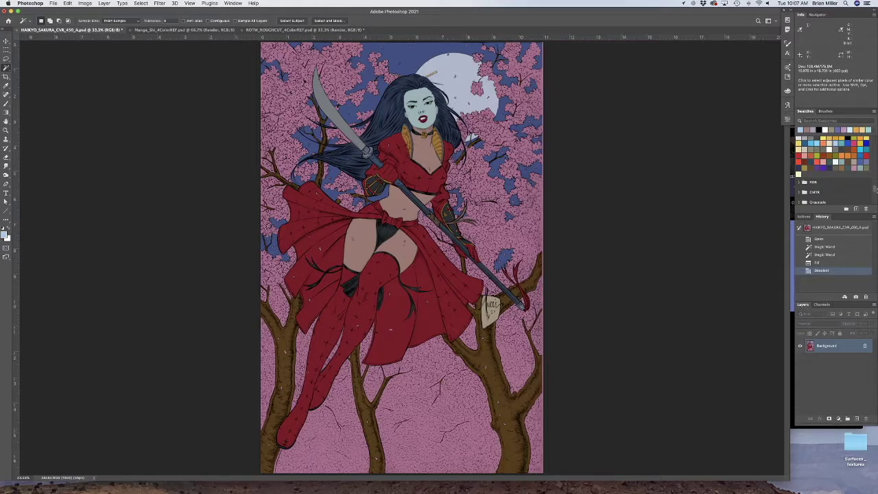
scroll(874, 192, "down", 2)
scroll(874, 192, "down", 5)
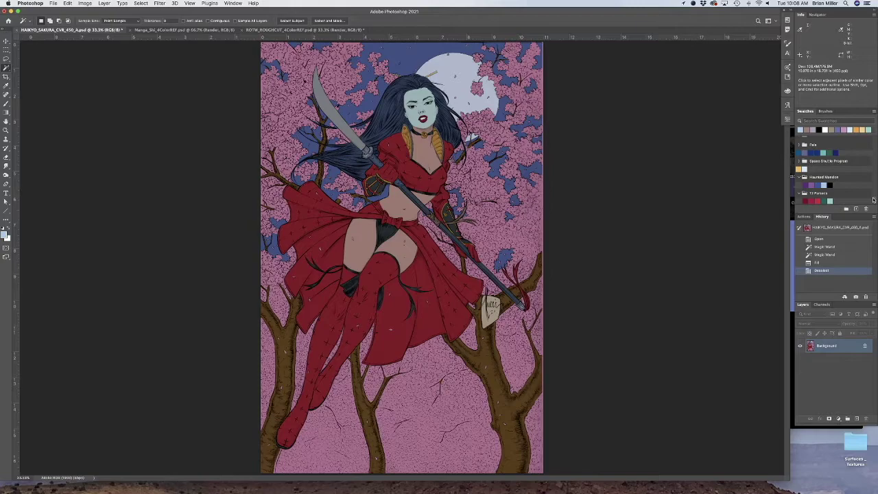
scroll(874, 199, "up", 1)
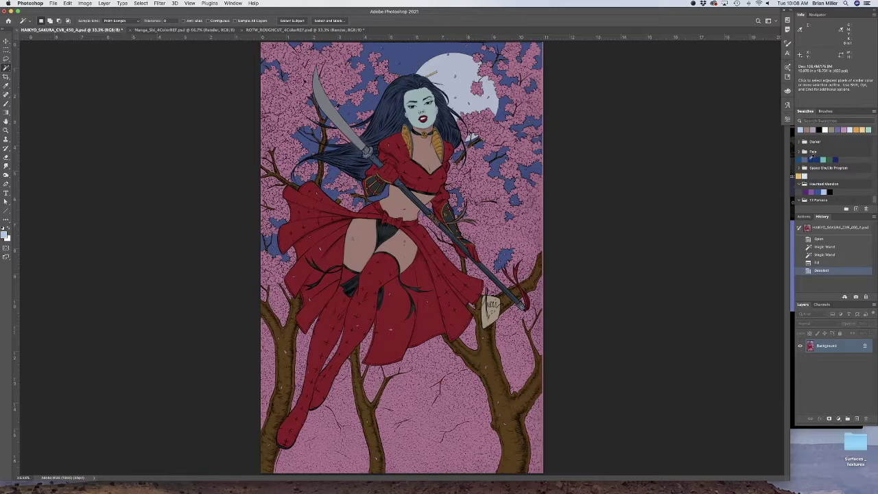
left_click(815, 170)
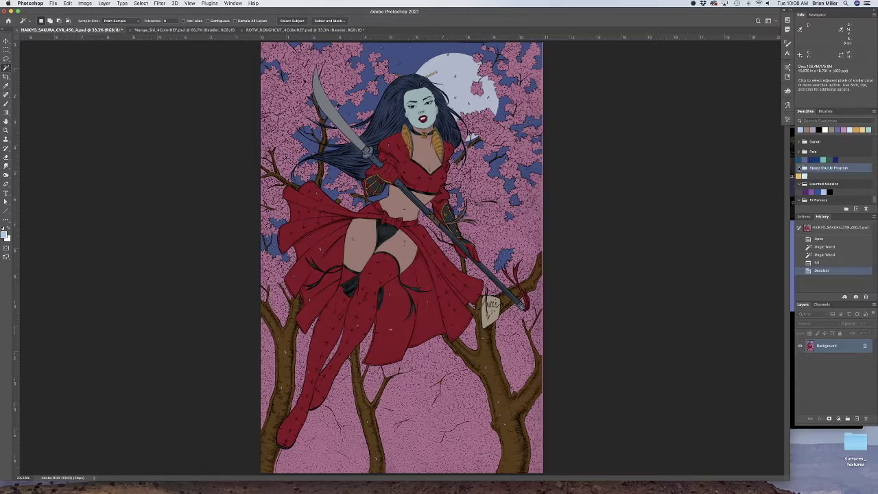
left_click(799, 169)
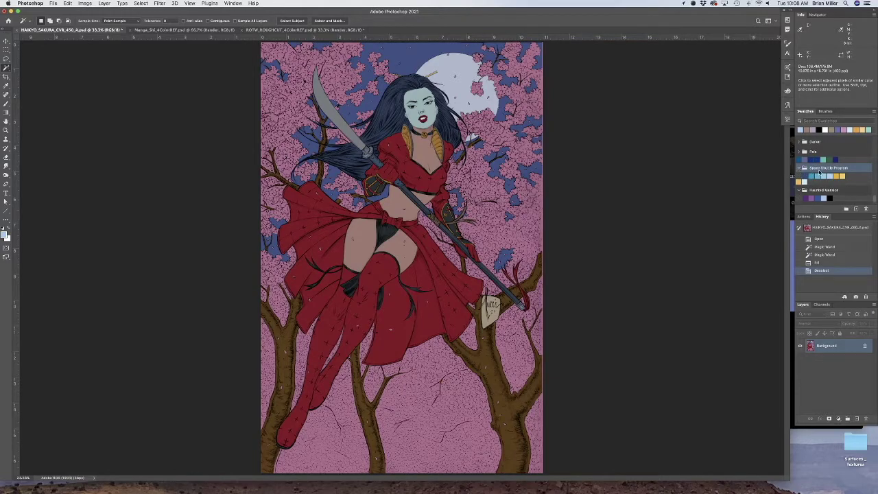
left_click(799, 168)
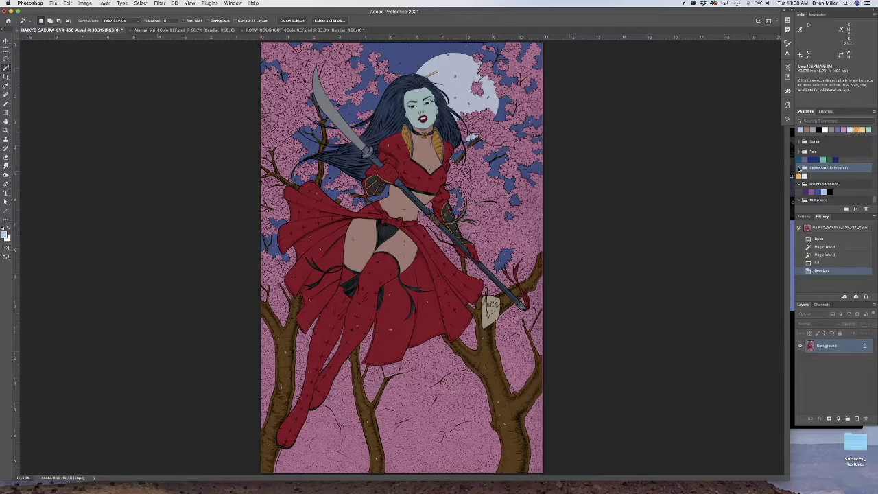
left_click(799, 168)
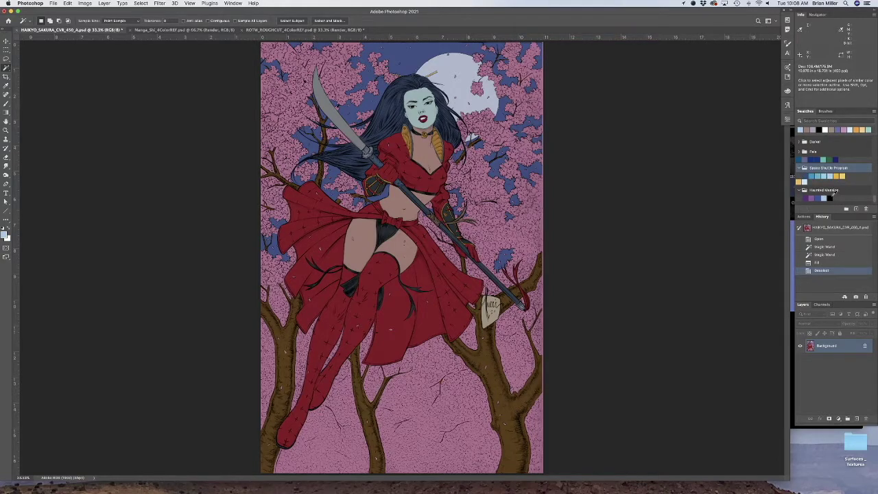
scroll(875, 199, "down", 1)
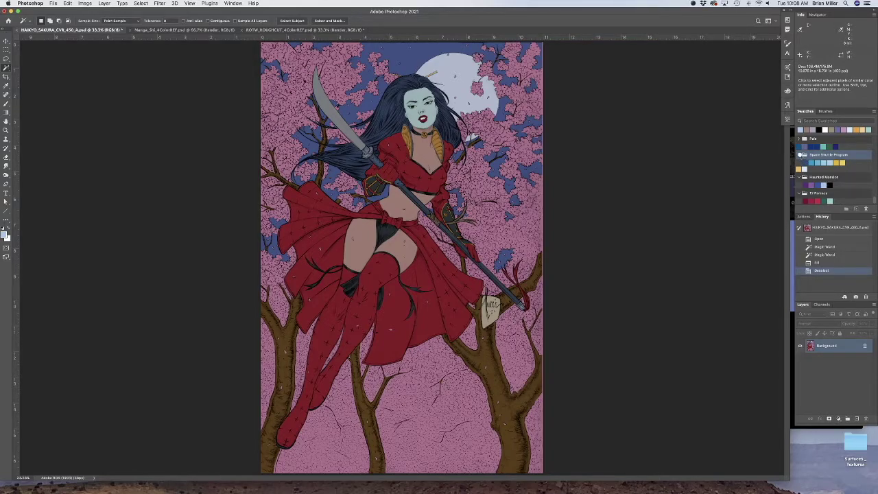
- Collapse the Space Shuttle Program, Haunted Mansion and final swatch groups
left_click(799, 155)
left_click(798, 177)
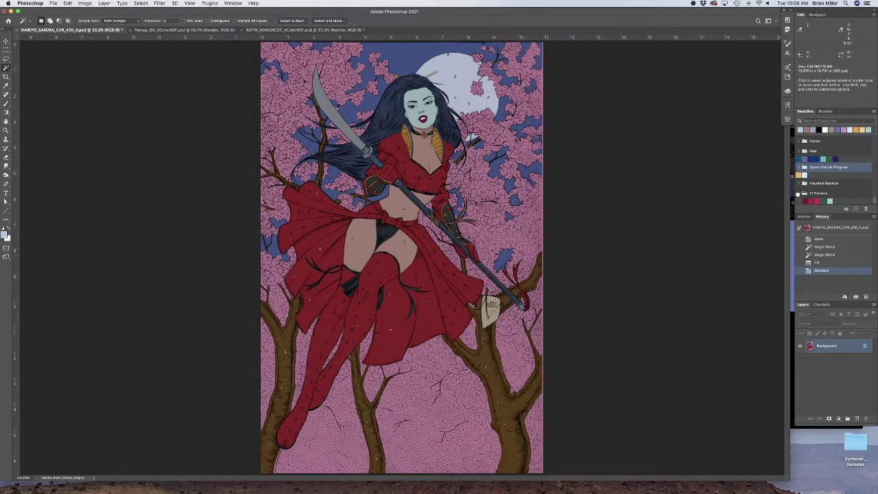
left_click(798, 194)
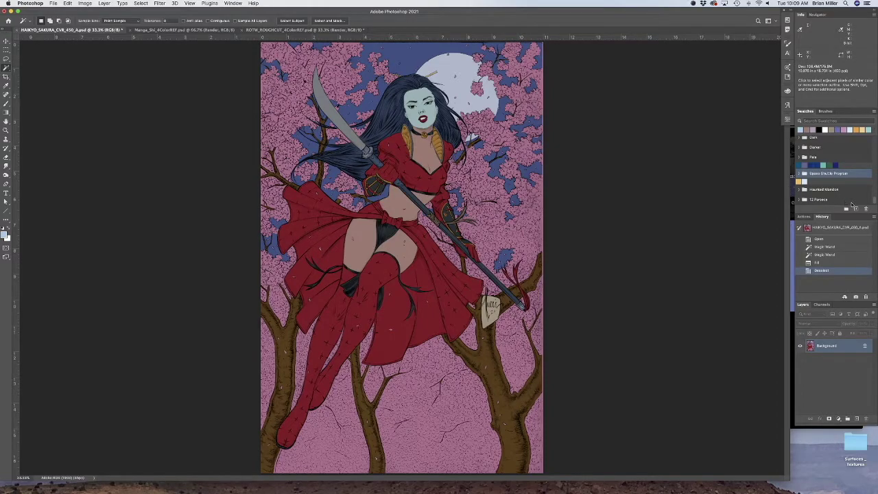
- Create a new swatch group named SHI after the last existing group
left_click(852, 201)
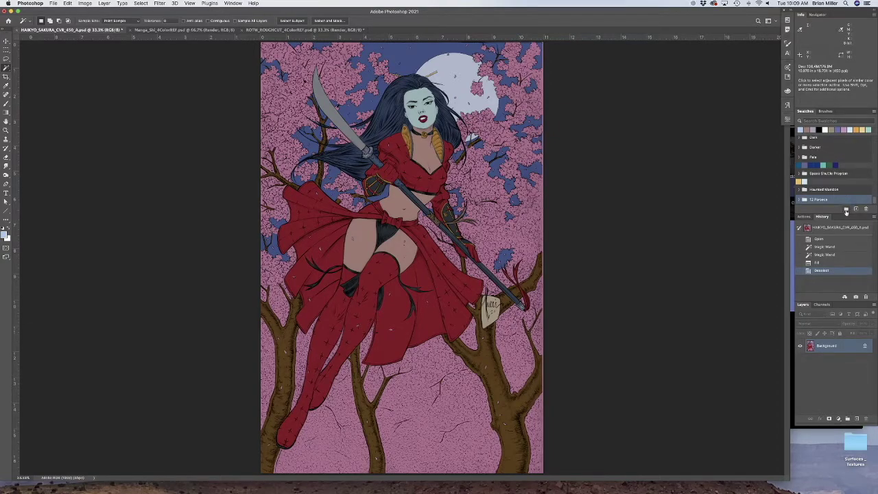
left_click(845, 209)
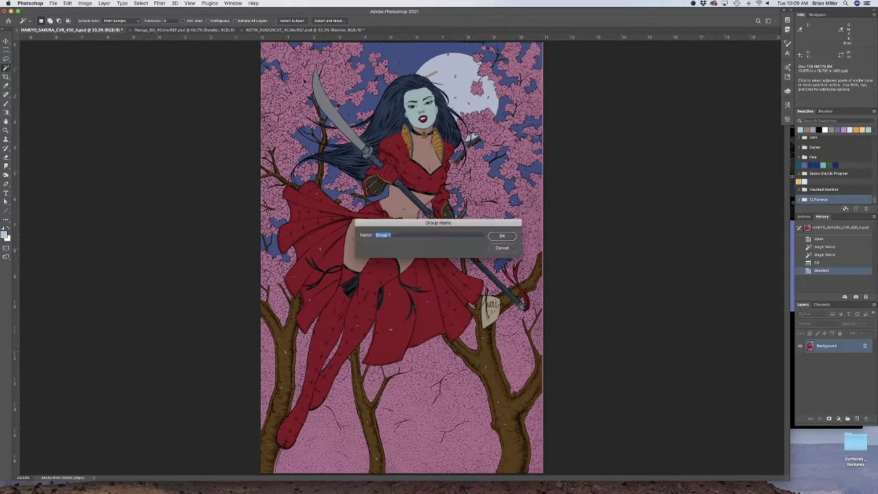
type("SHI")
left_click(501, 236)
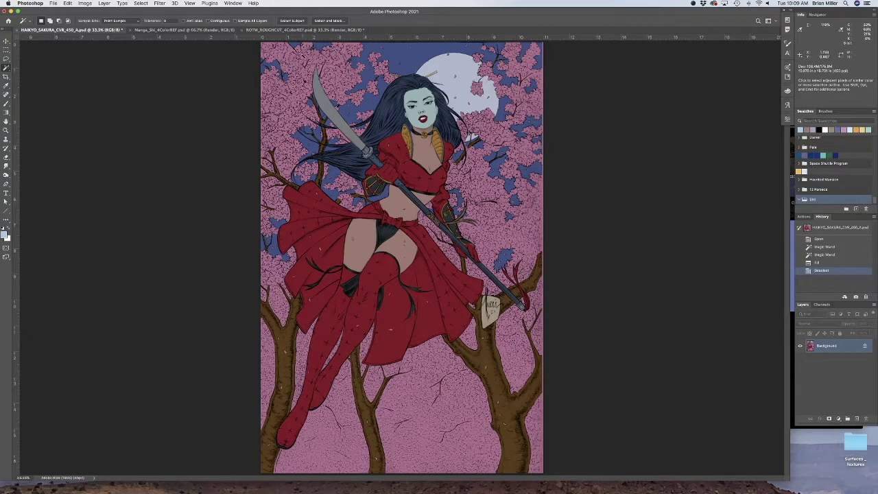
- Sample the red of the woman's costume in ROTW_ROUGHCUT_4ColorREF.psd and save it as a swatch named Shi RED
left_click(289, 32)
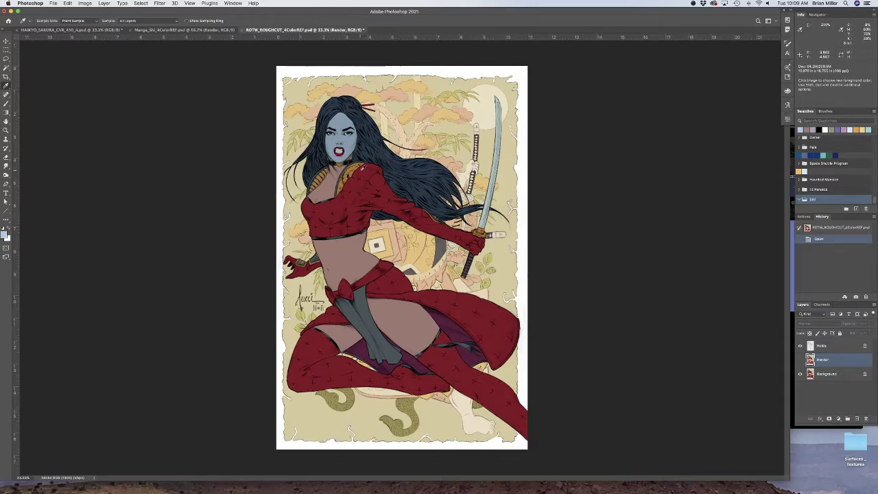
left_click(360, 171)
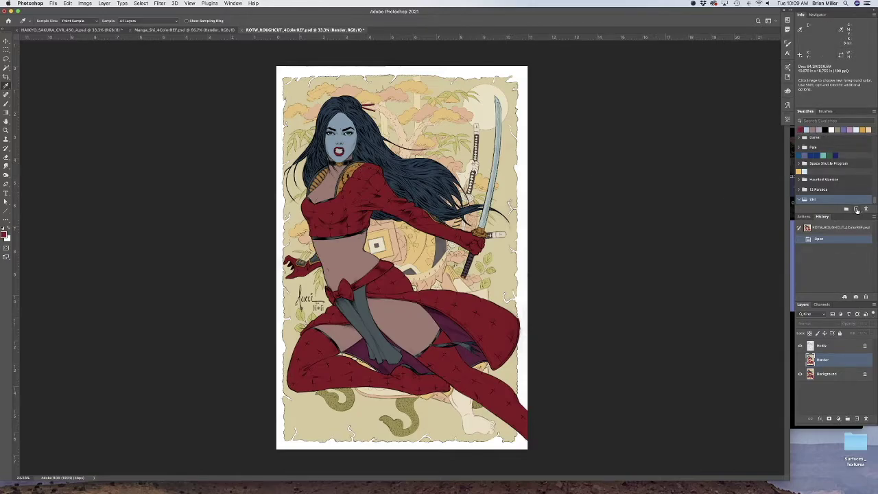
left_click(856, 209)
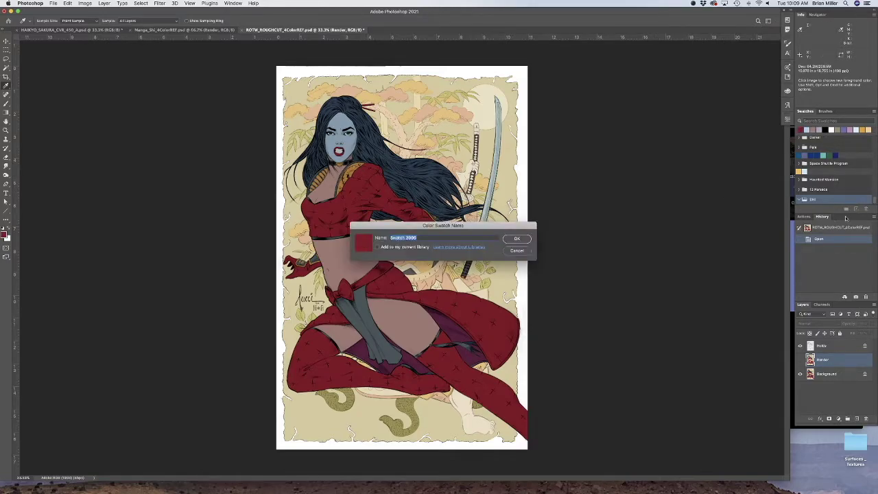
type("Shi RED")
left_click(516, 239)
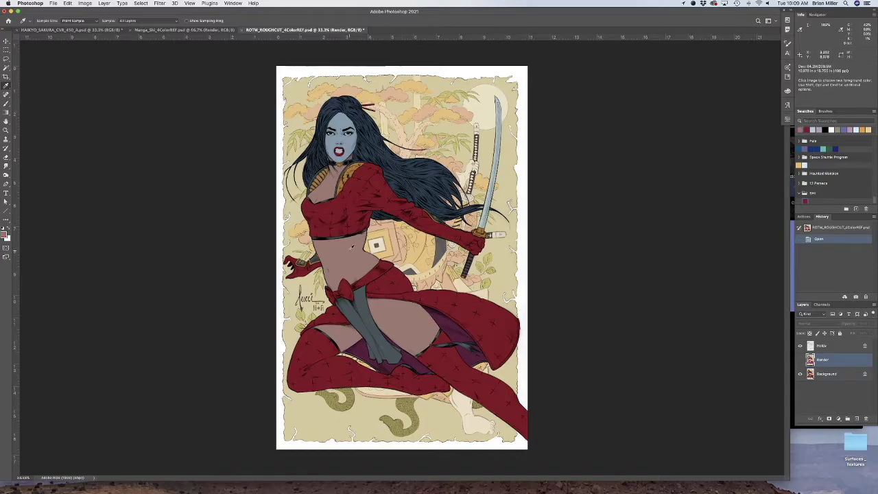
- Save the skin tone sampled from the woman's midriff as a swatch named Skin
left_click(857, 209)
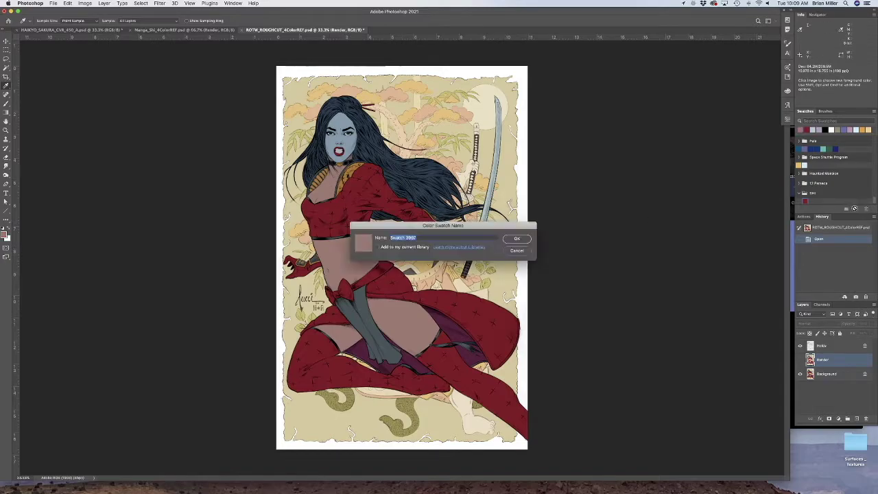
type("Skin")
left_click(515, 238)
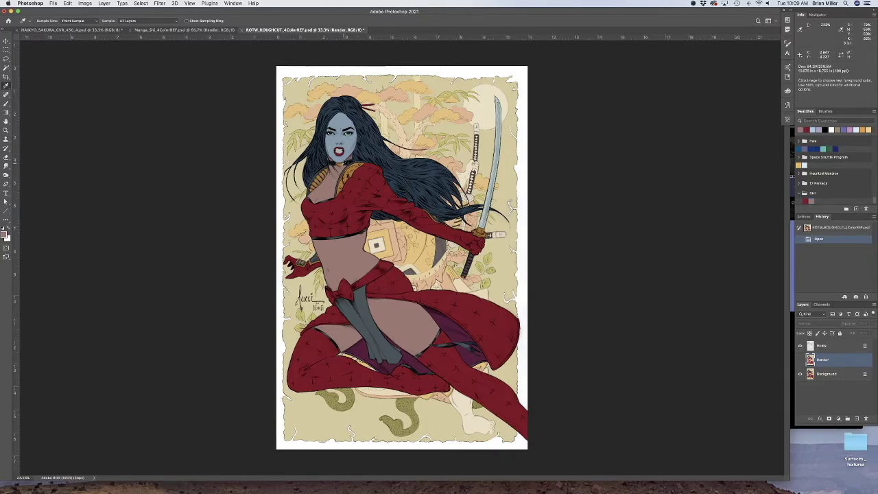
- Sample the gold of the costume's collar and save it as a swatch named Shi Gold
left_click(355, 166)
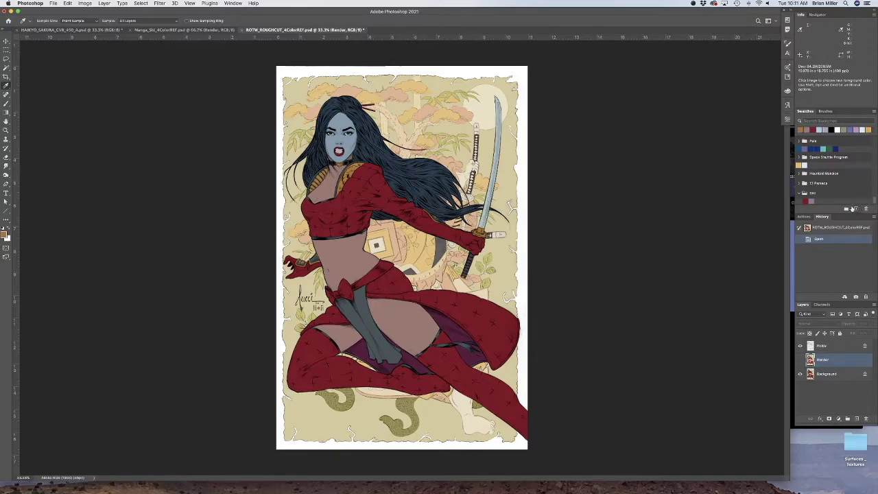
left_click(854, 209)
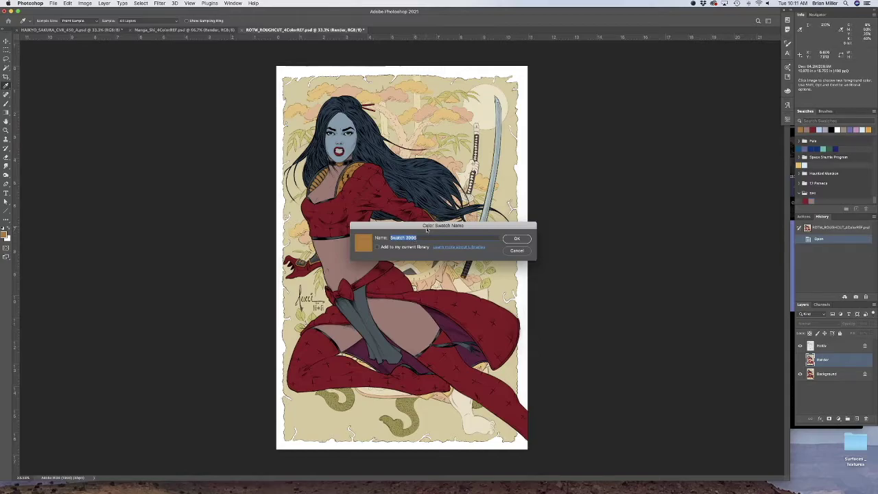
type("Shi Gold")
left_click(514, 240)
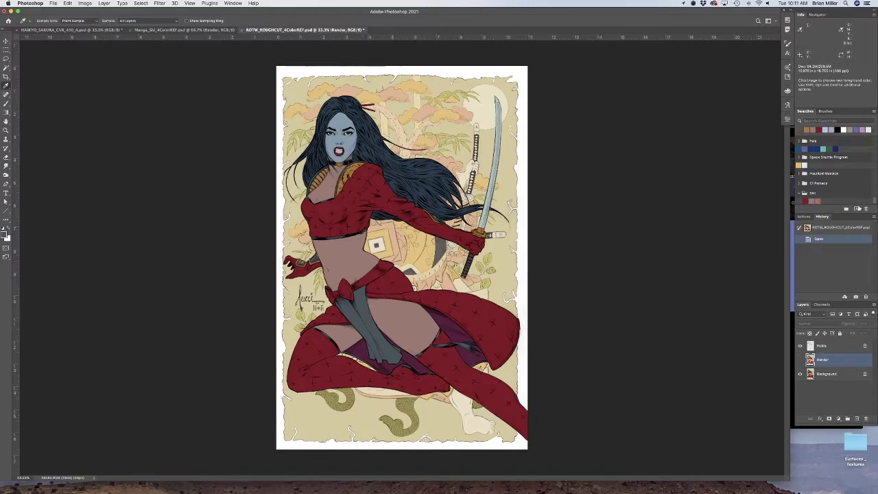
- Save the sampled dark grey as a swatch named Shi Grey
left_click(855, 208)
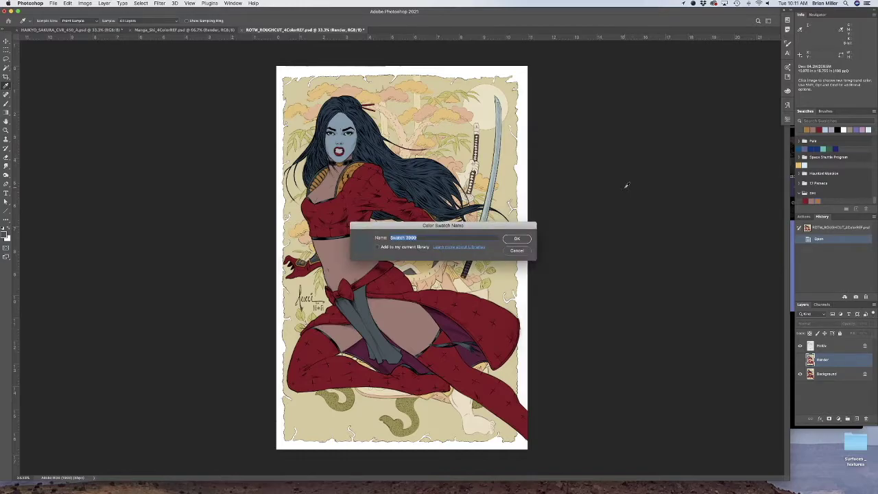
type("Shi Grey")
left_click(516, 238)
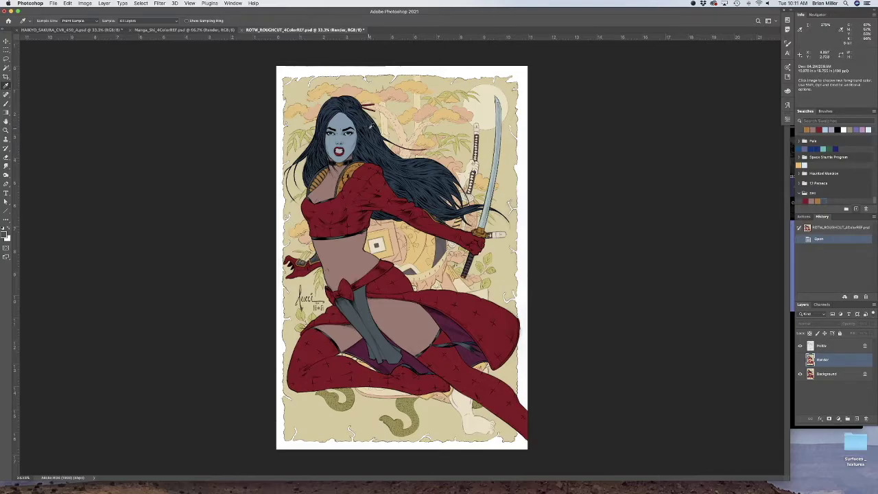
- Sample the light blue of the woman's face and save it as a swatch named Shi
key("z")
left_click(332, 108)
left_click(328, 101)
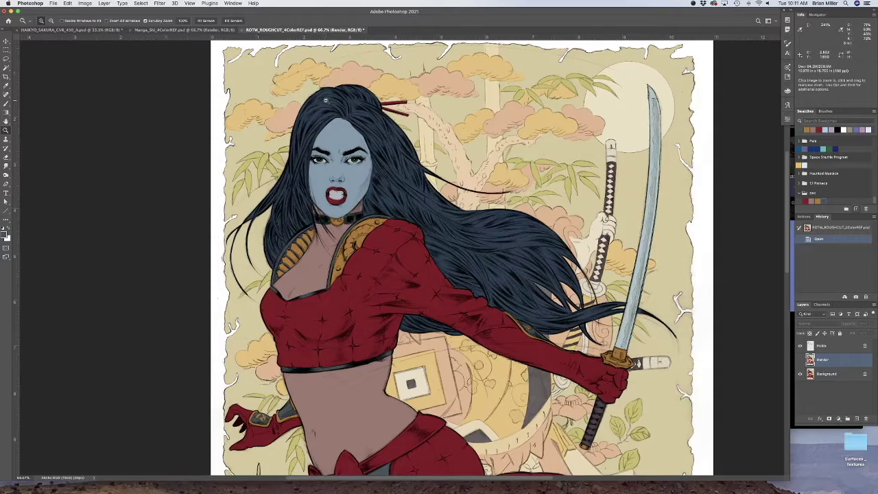
key("o")
key("i")
left_click(341, 130)
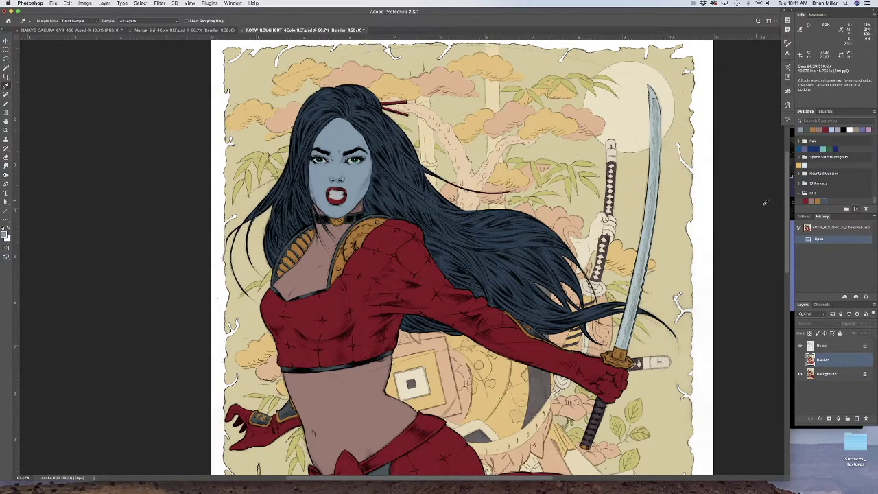
left_click(856, 209)
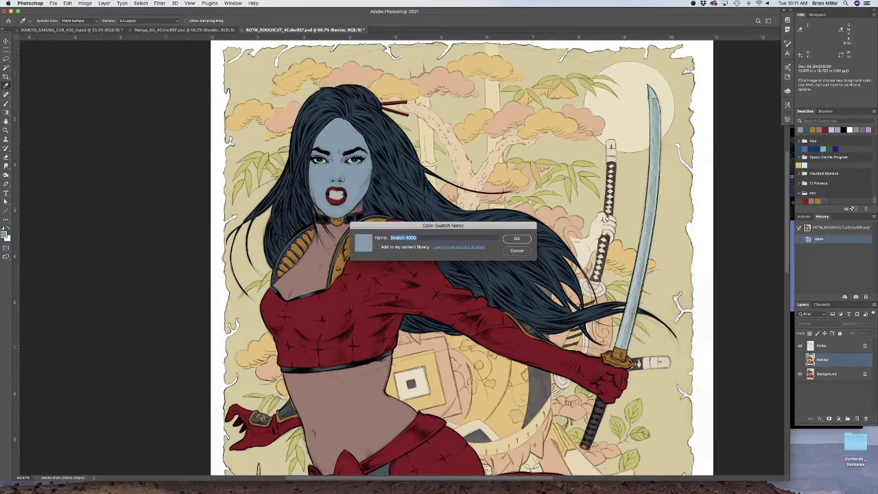
type("Shi")
left_click(516, 239)
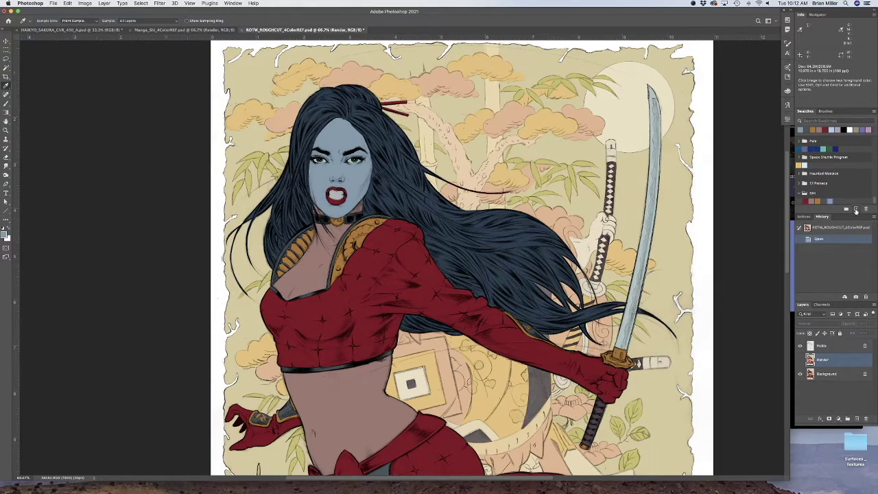
- Sample the dark blue of the woman's hair and save it as a swatch named Shi Hair
left_click(356, 99)
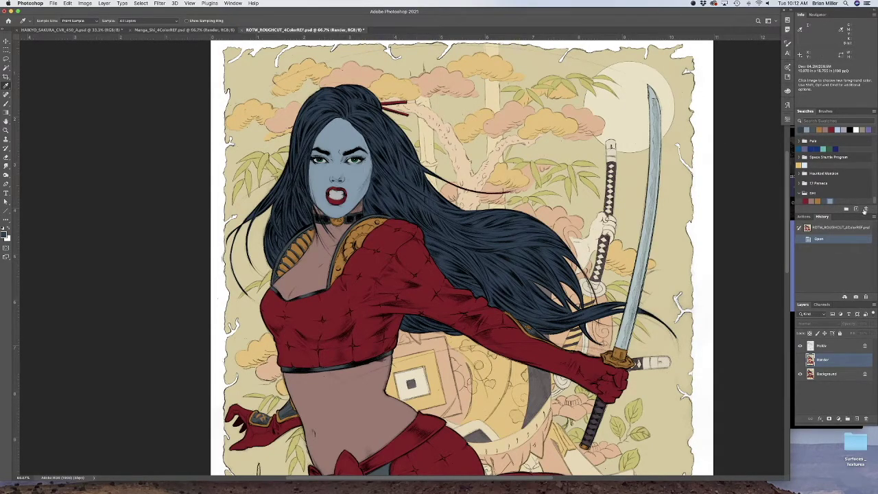
left_click(856, 209)
type("Shi Hair")
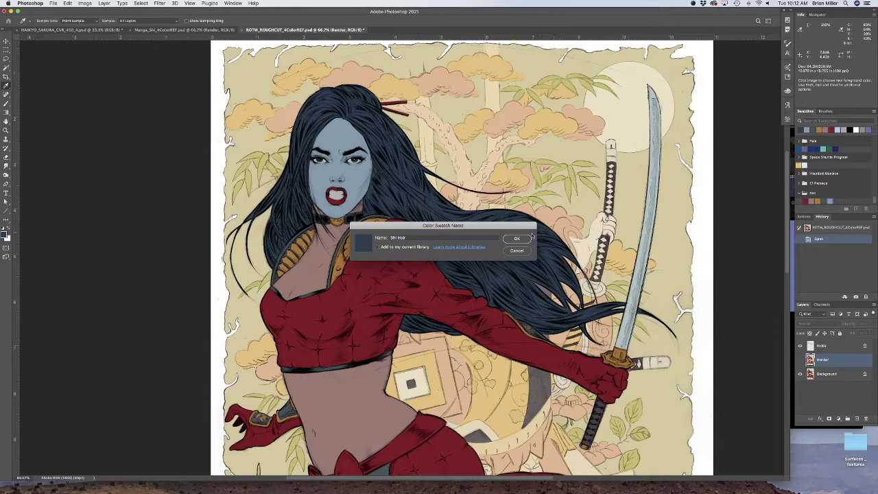
left_click(518, 239)
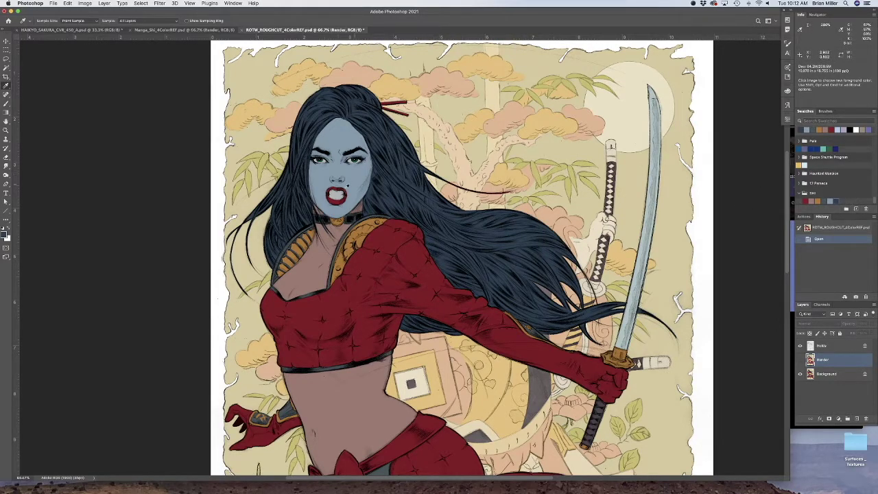
- Sample the light grey of the woman's teeth and save it as a swatch named Shi Teeth Eyes
left_click(335, 194)
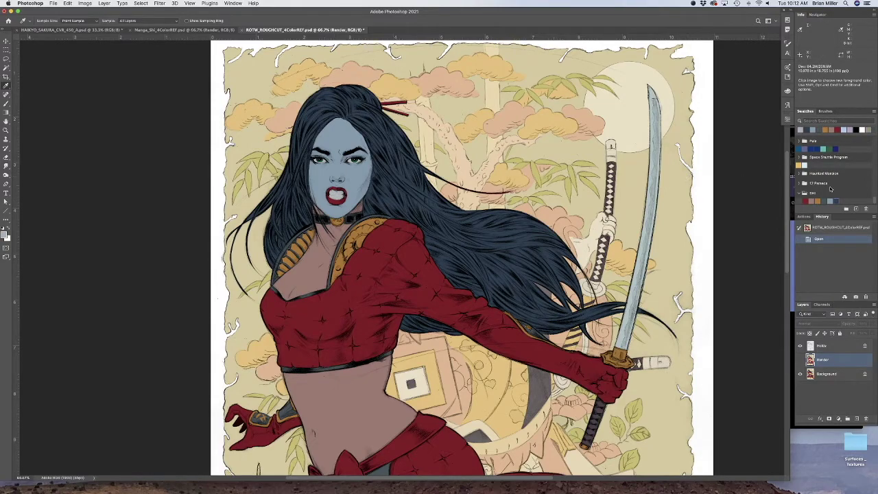
left_click(856, 209)
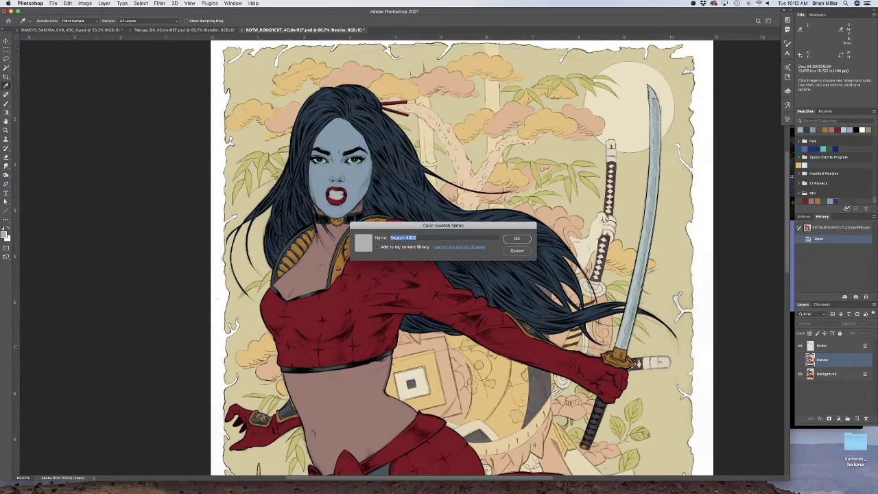
type("Shi Teeth Eyes")
left_click(516, 238)
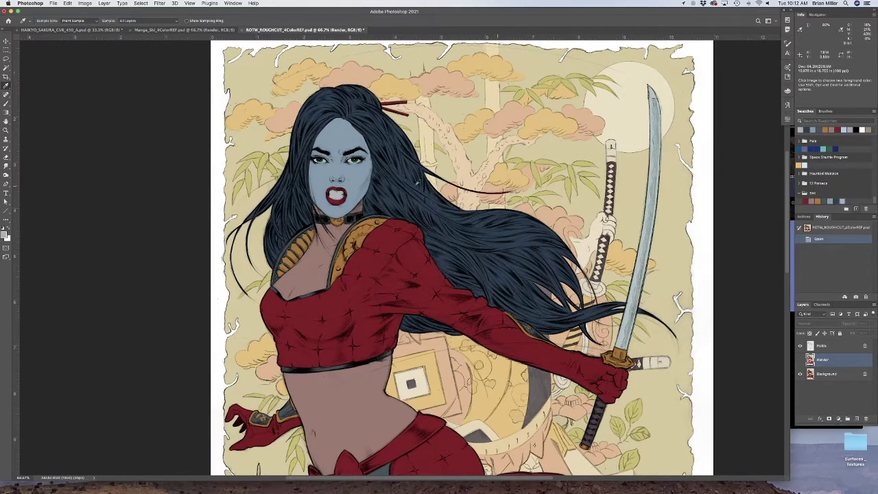
- Sample the green of the woman's iris and save it as a named swatch in the SHI group
key("z")
left_click_drag(314, 159, 360, 171)
key("i")
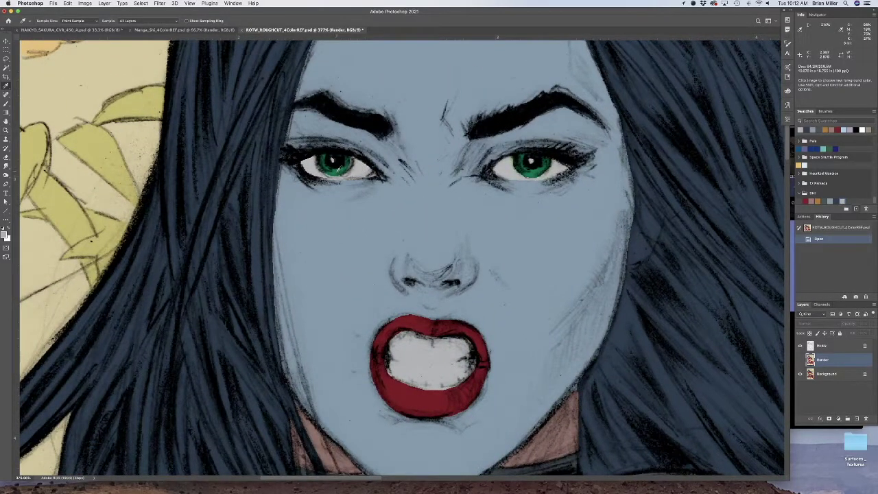
left_click(338, 167)
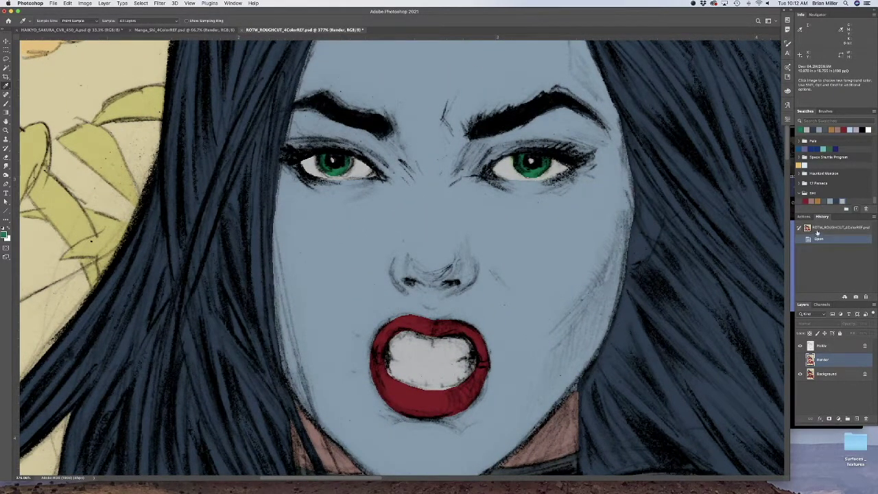
key("super+1")
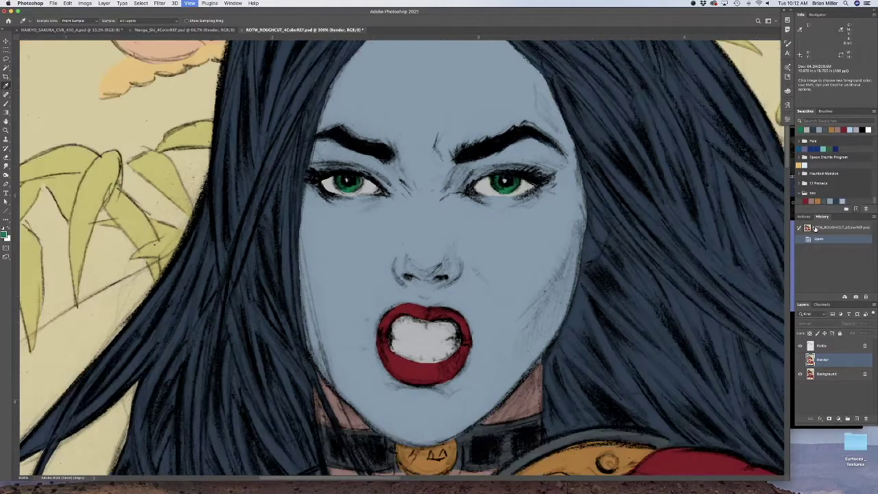
key("super+minus")
key("h")
left_click_drag(524, 283, 439, 177)
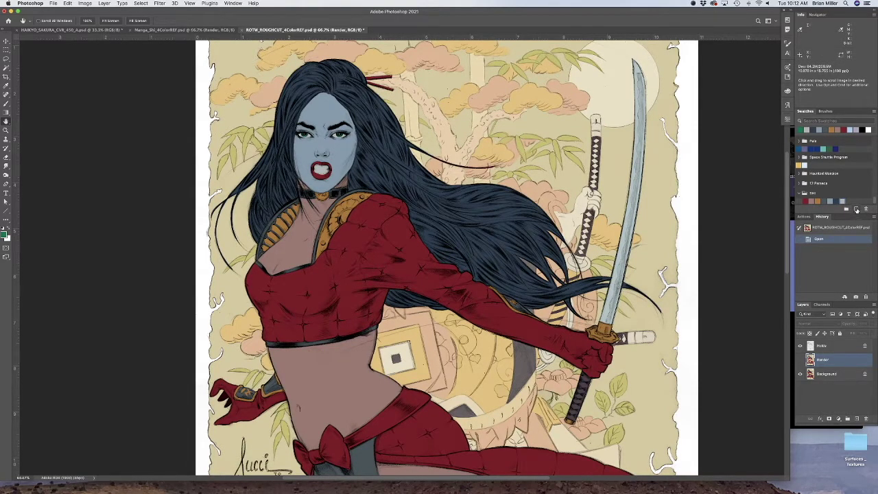
left_click(856, 209)
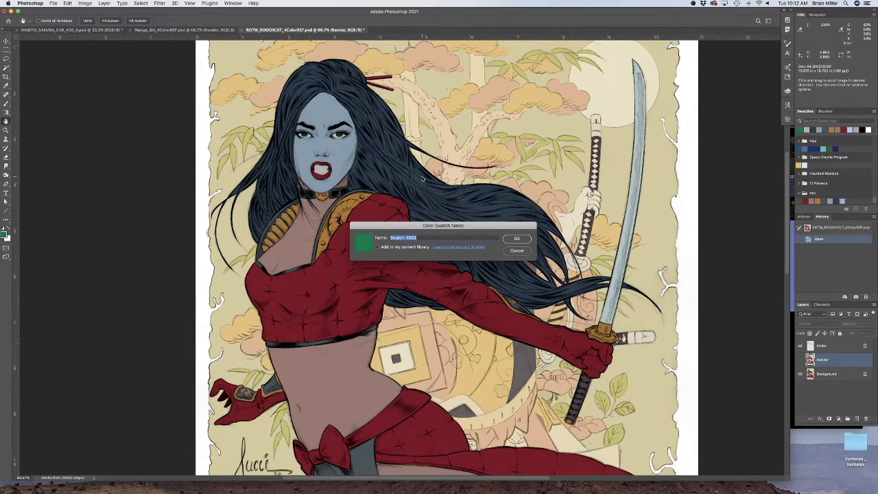
type("S")
left_click(517, 239)
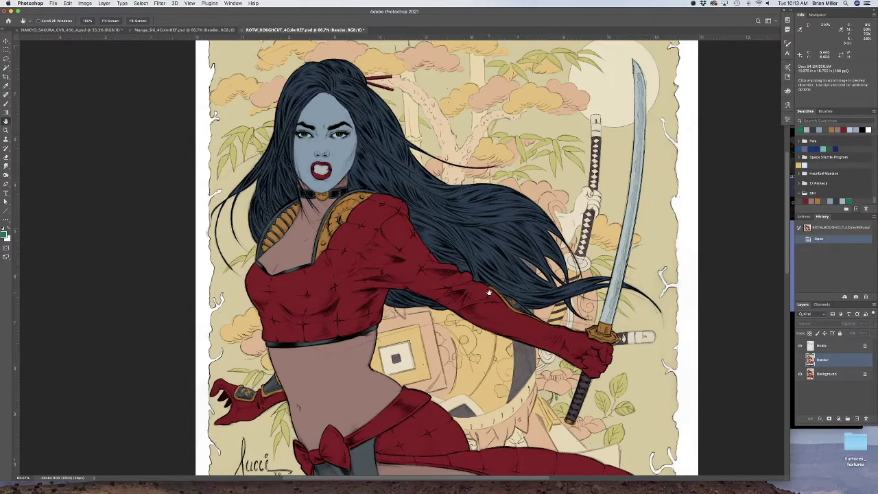
- Sample the pale blue-grey of the sword's blade and save it as a swatch named Shi Blade
left_click_drag(489, 293, 452, 274)
key("i")
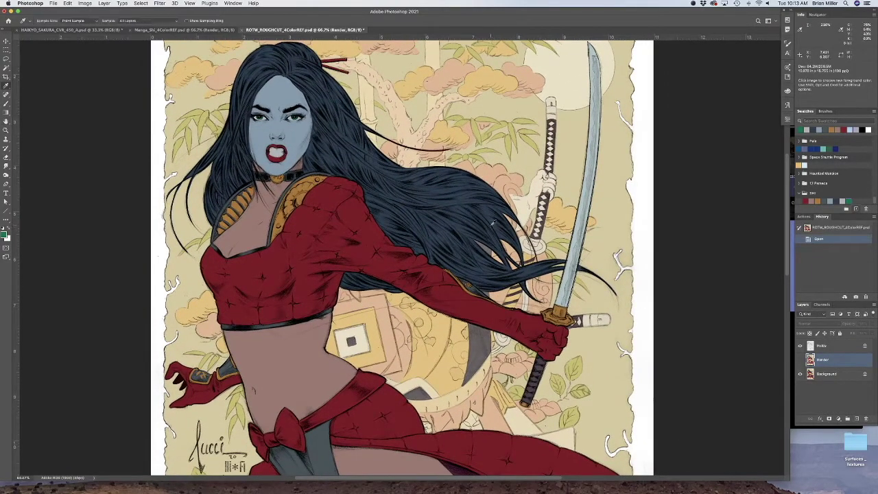
left_click(579, 225)
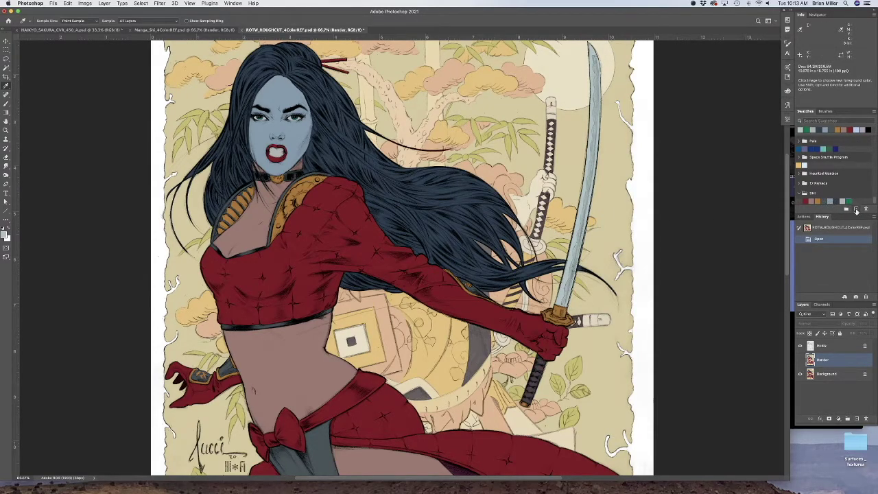
left_click(855, 209)
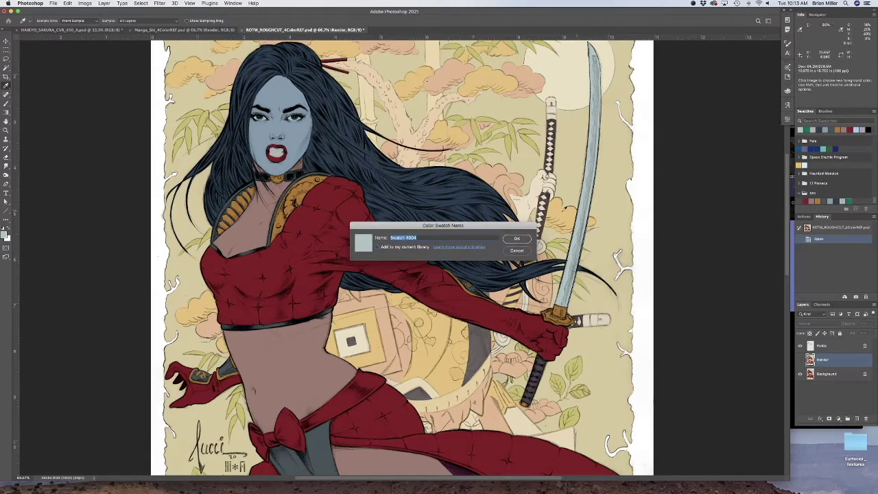
type("Shi Blade")
left_click(516, 238)
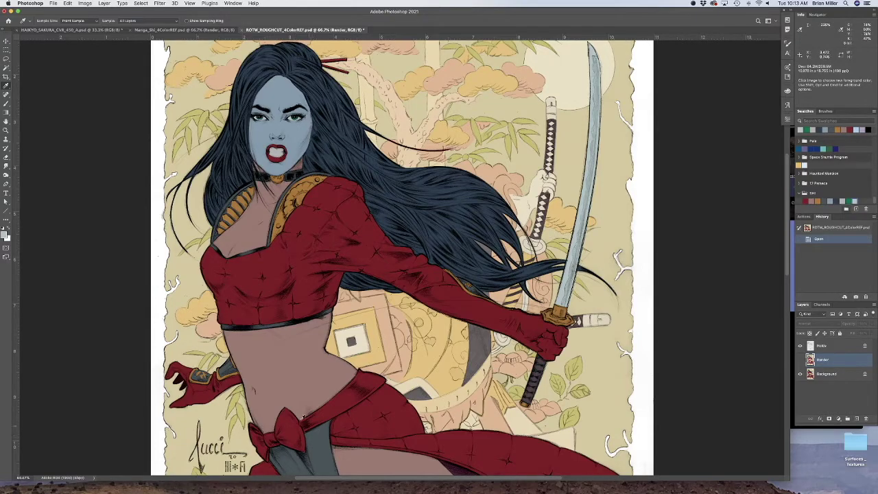
- Examine the rest of the figure's costume for colors still missing from the SHI swatch group
key("space")
left_click_drag(373, 264, 370, 286)
scroll(377, 254, "down", 5)
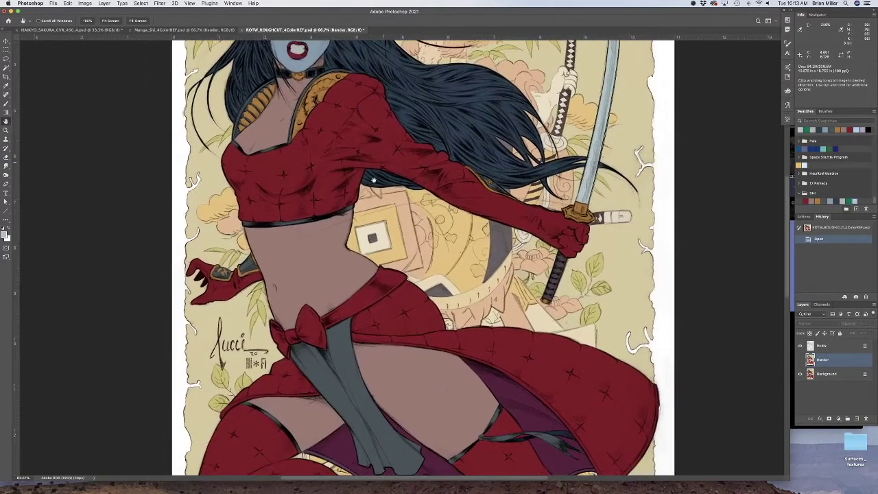
scroll(370, 229, "down", 3)
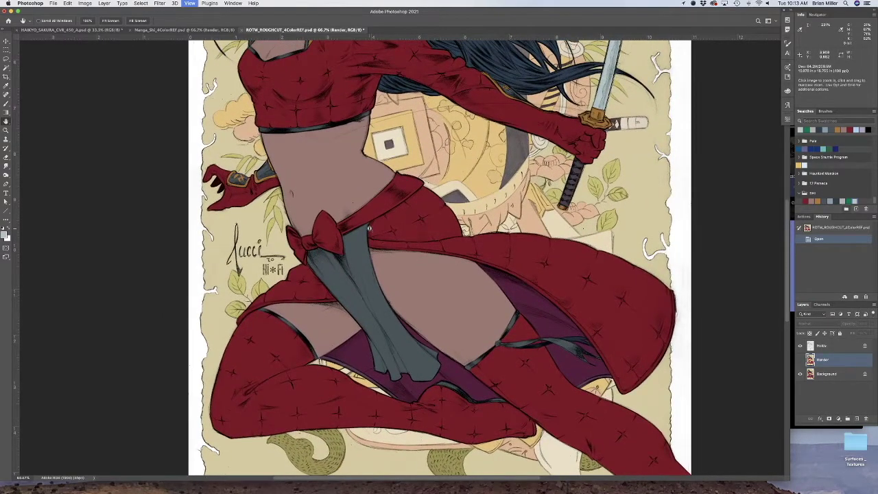
key("super+minus")
left_click_drag(476, 135, 478, 236)
scroll(511, 301, "down", 3)
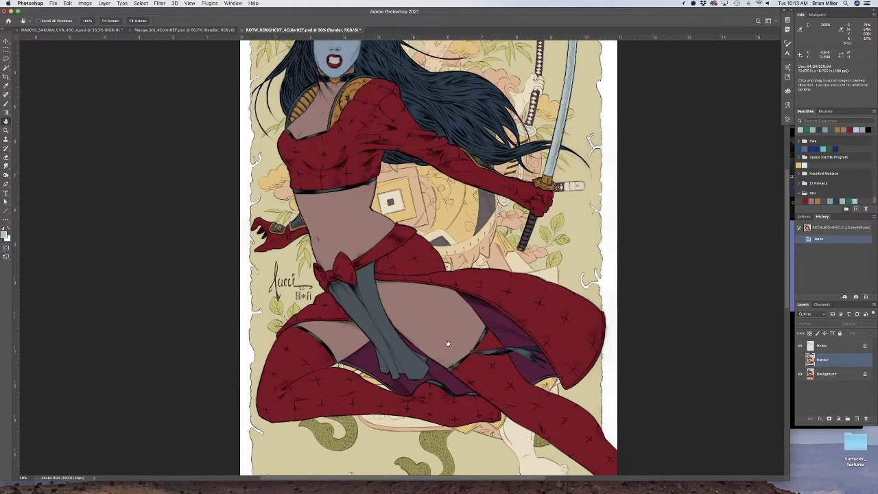
scroll(482, 250, "up", 3)
scroll(482, 250, "down", 1)
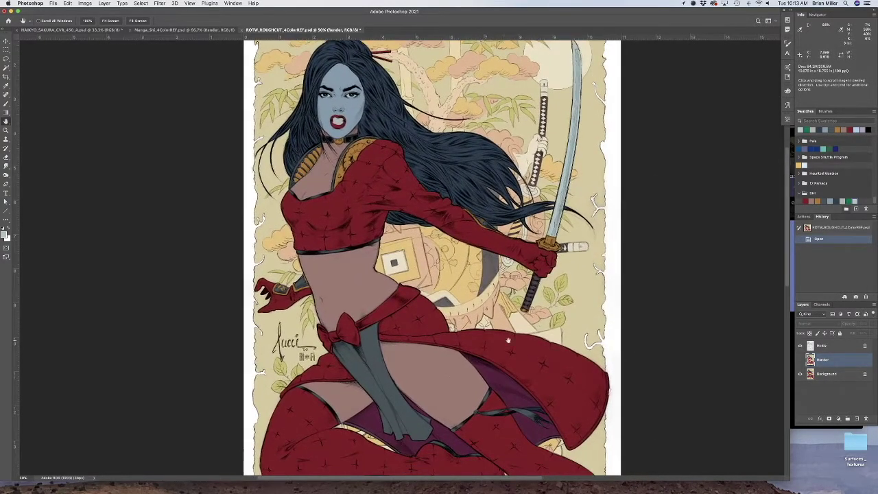
scroll(519, 200, "down", 1)
scroll(518, 200, "up", 2)
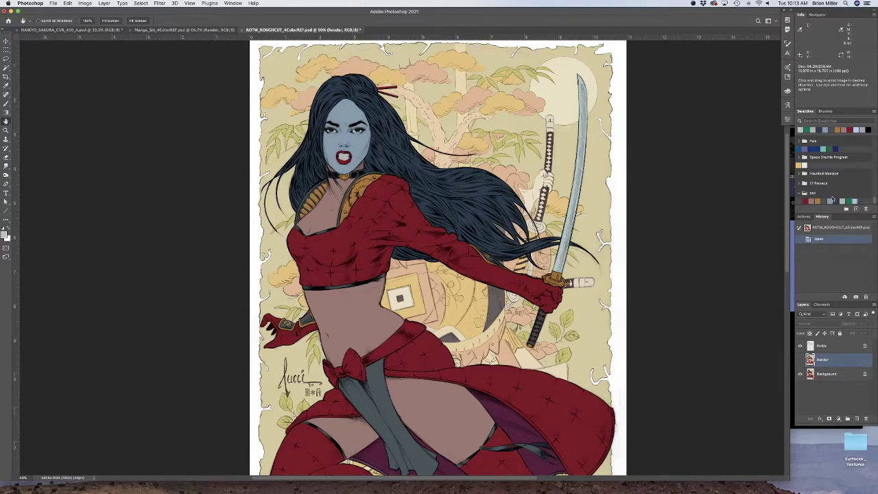
- Try to export the SHI group's swatches as a swatch file named Shi in the Art Collector Files folder
left_click(826, 197)
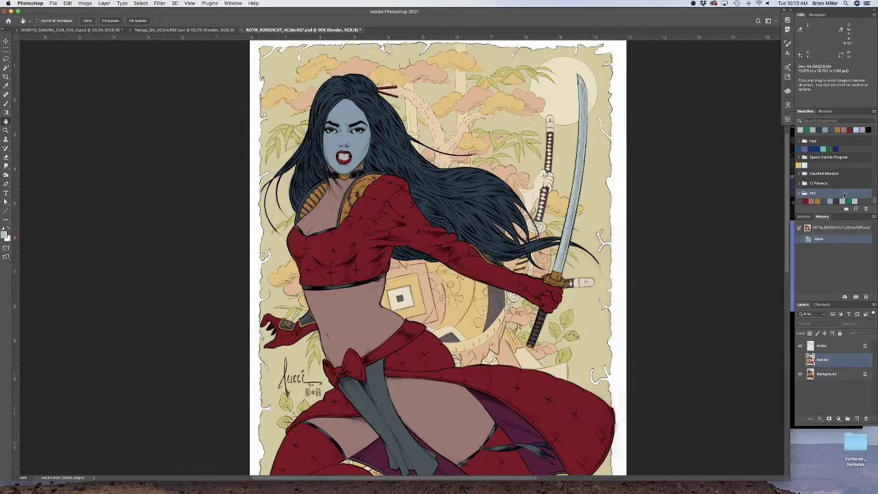
left_click(873, 111)
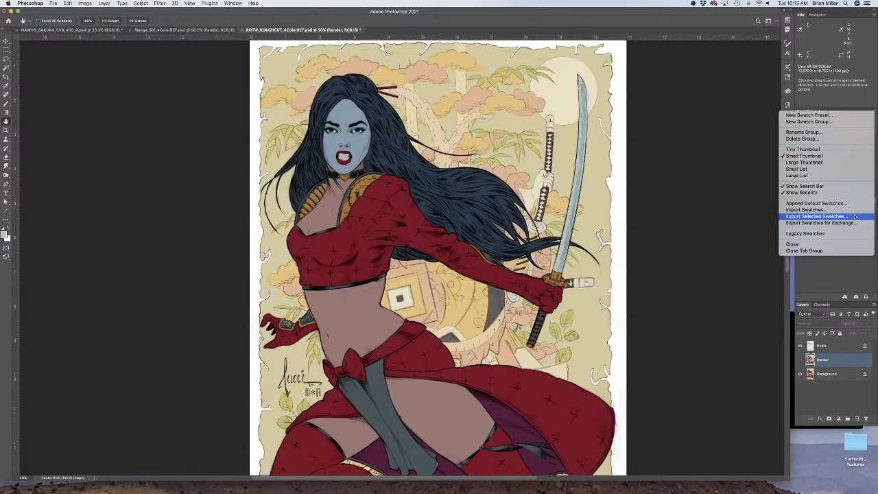
left_click(833, 280)
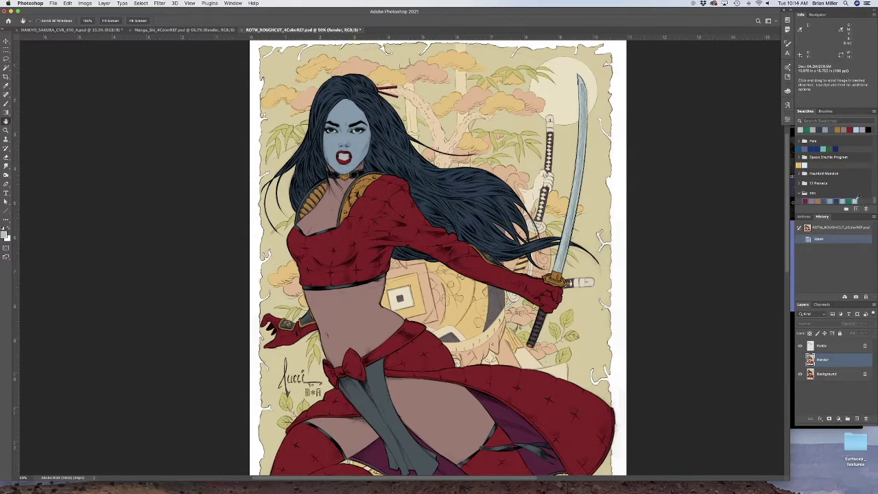
left_click(872, 111)
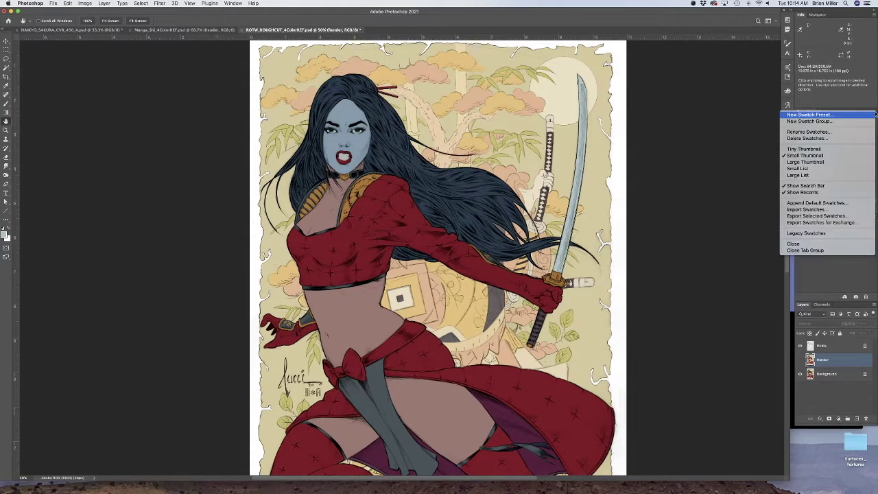
left_click(848, 217)
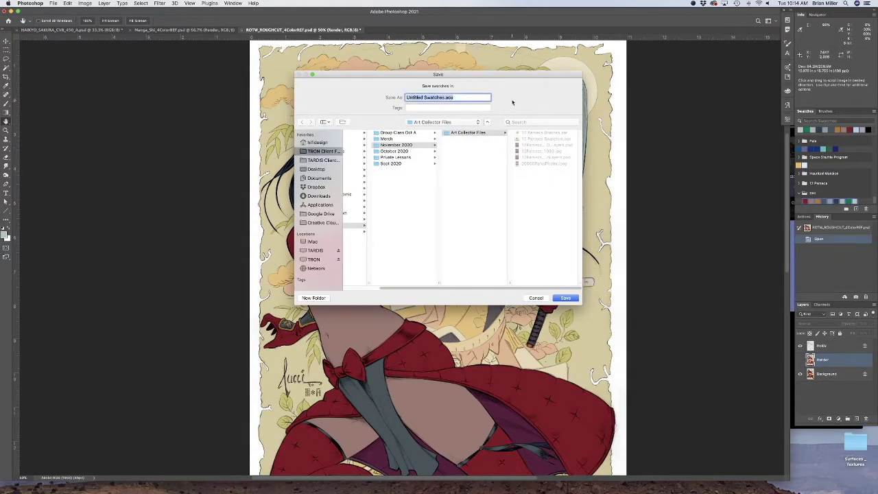
left_click(424, 98)
left_click_drag(424, 97, 402, 98)
type("Shi")
left_click(540, 299)
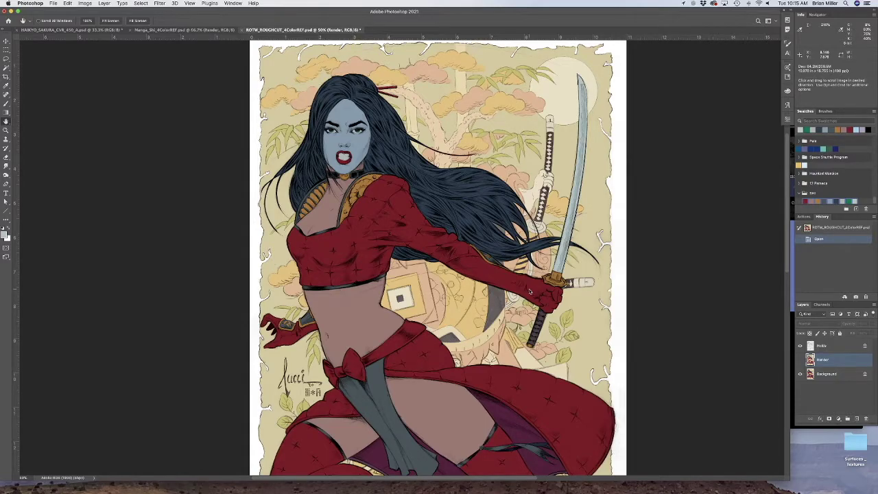
- In HAIKYO_SAKURA_CVR_450_A.psd, select the woman's hair by color and fill it with the Shi Hair swatch
left_click(70, 31)
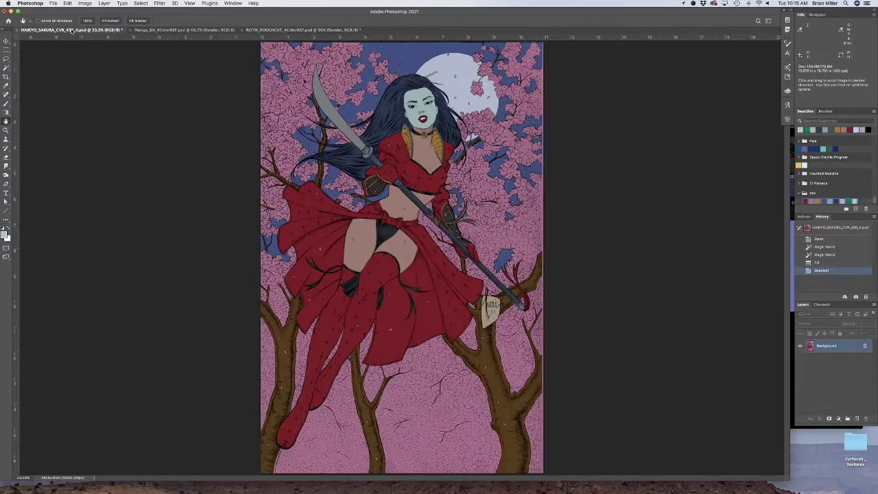
left_click(391, 105)
key("i")
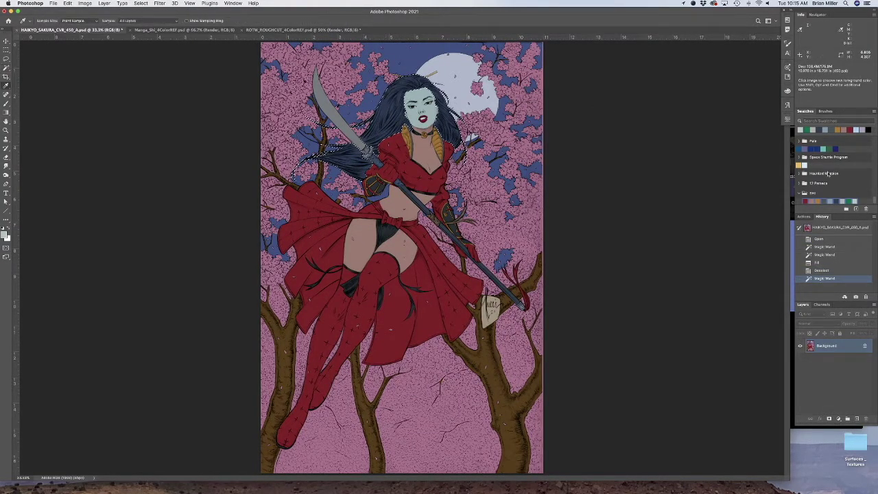
left_click(837, 200)
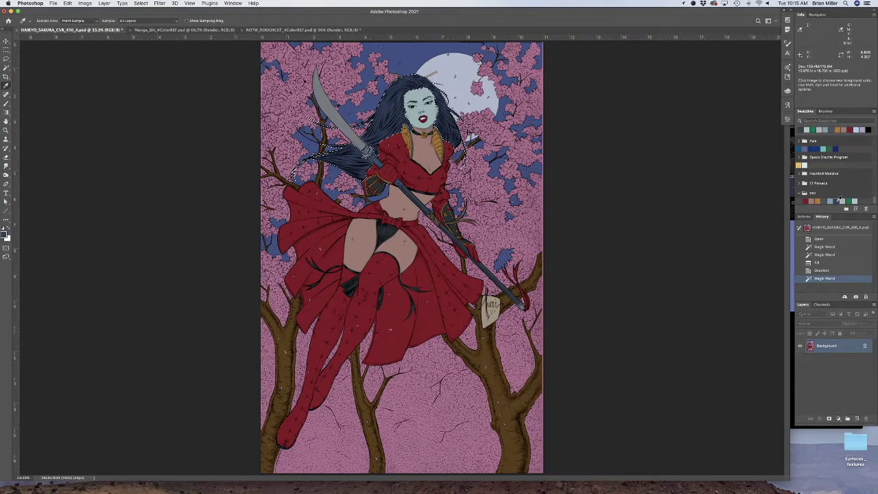
key("alt+BackSpace")
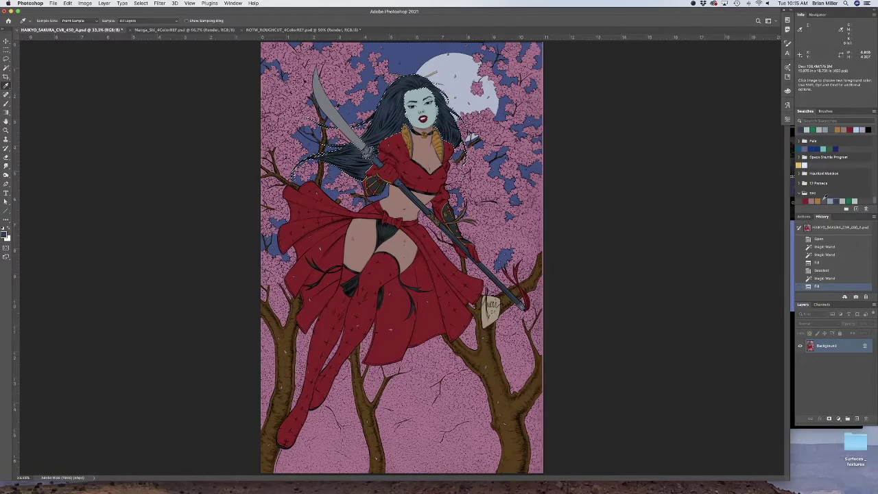
- Select the gold collar and gauntlet trim by color, fill them with the Shi Gold swatch, and clear the selection
left_click(817, 201)
key("w")
left_click(406, 139)
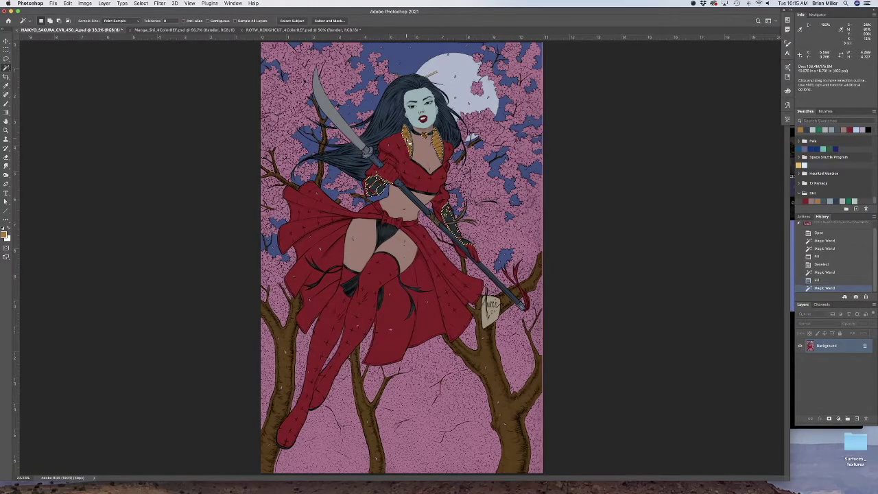
key("alt+BackSpace")
key("ctrl+d")
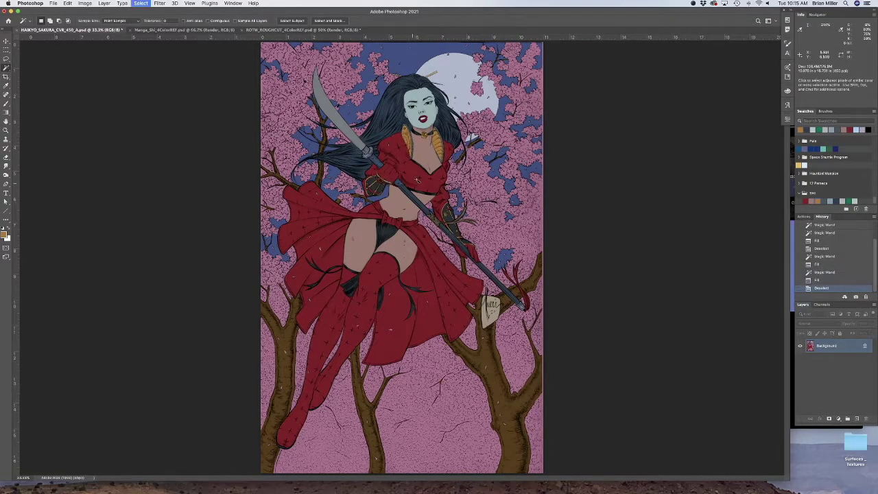
- Select the red costume areas by color, fill them with the SHI group's red swatch, and clear the selection
left_click(398, 288)
key("i")
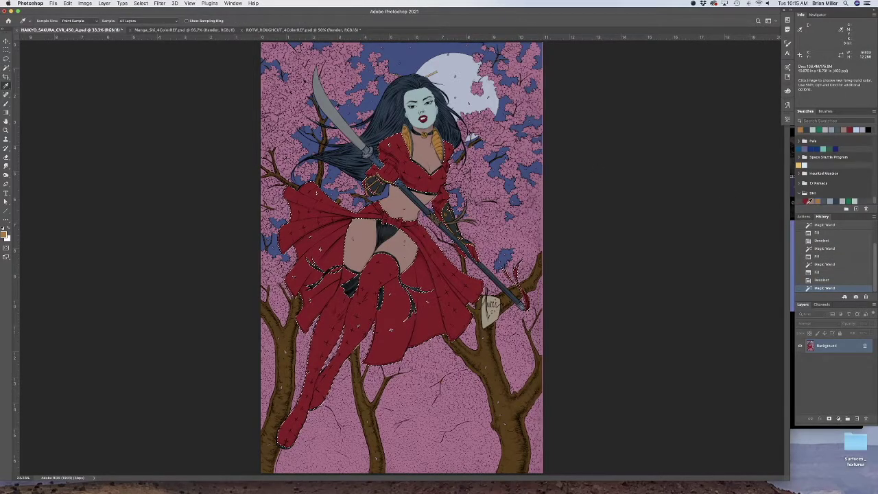
left_click(804, 200)
key("alt+BackSpace")
key("ctrl+d")
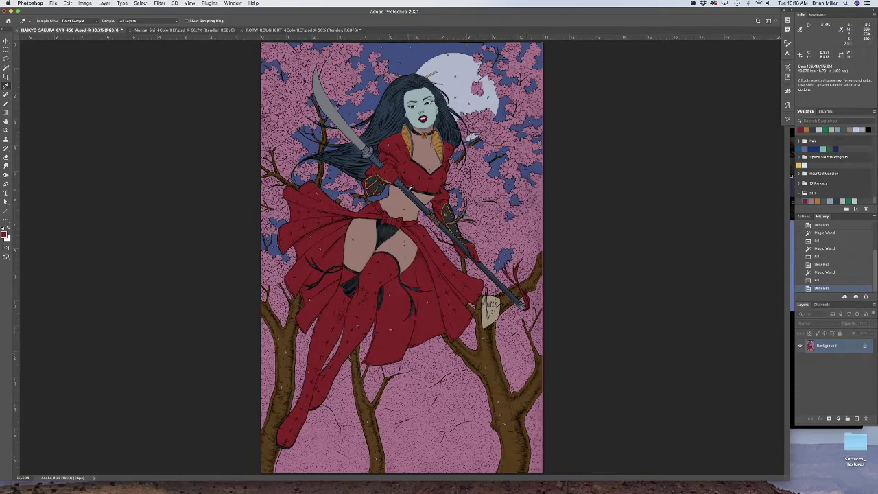
- Select the costume's black ribbons, trim and gauntlets by color and fill them with the Shi Grey swatch
key("w")
left_click(382, 227)
key("i")
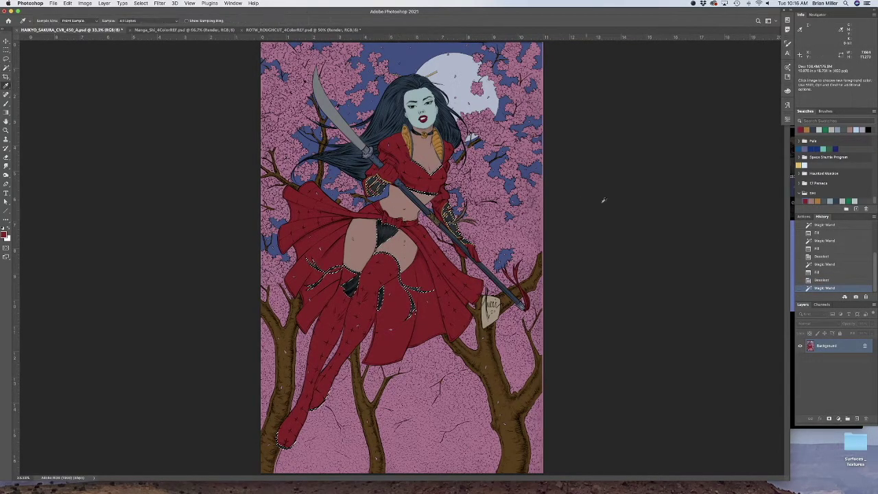
left_click(818, 200)
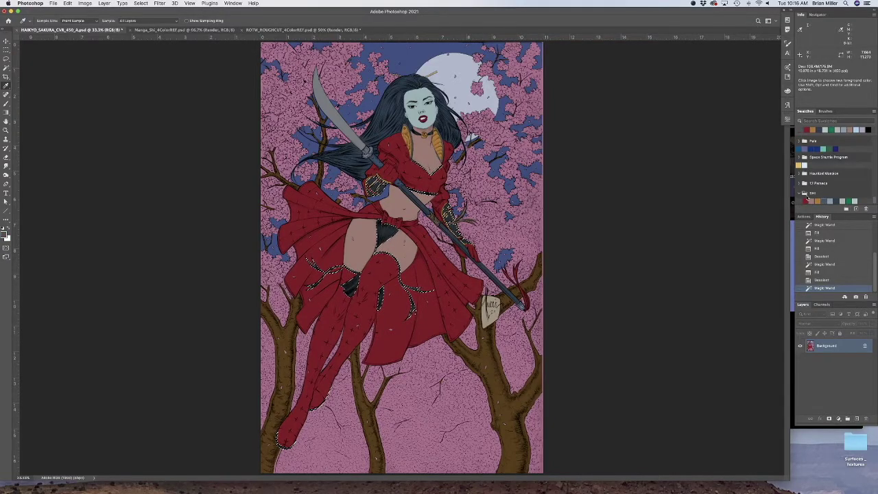
key("alt+BackSpace")
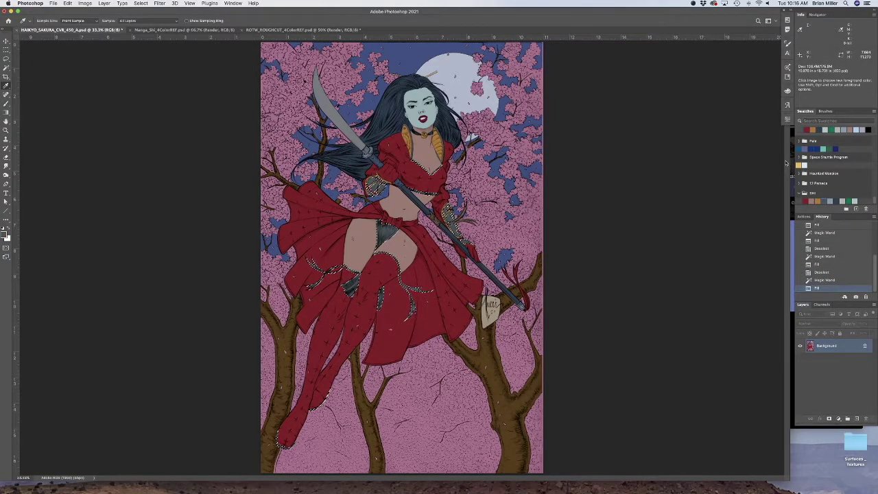
- Set Shi Gold as the fill color and select the fitting at the base of the weapon's blade by color
left_click(818, 200)
key("super+d")
key("w")
left_click(369, 153)
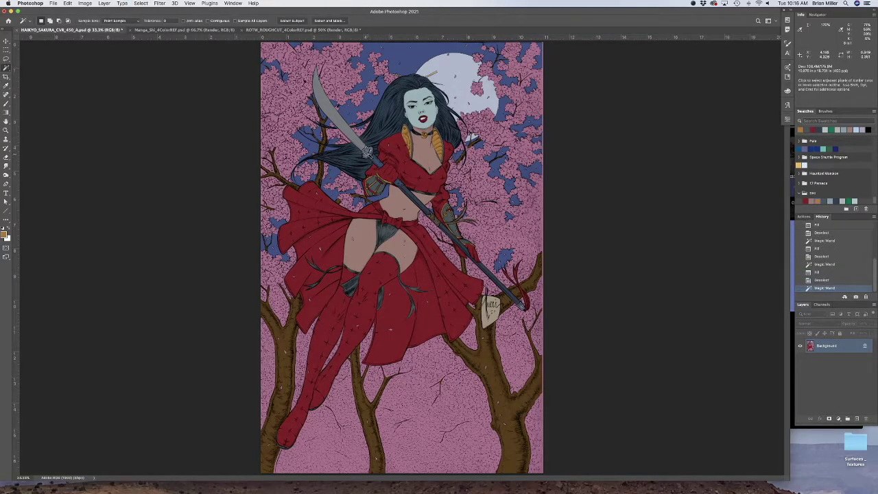